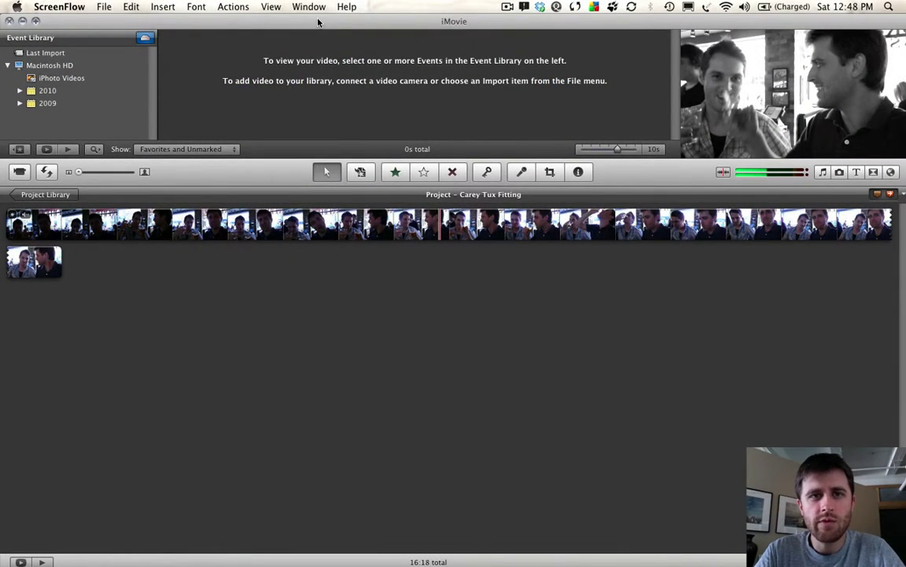
Start a QuickTime export from iMovie's Share menu, saving Carey Tux Fitting.mov to the Desktop.
left_click(318, 22)
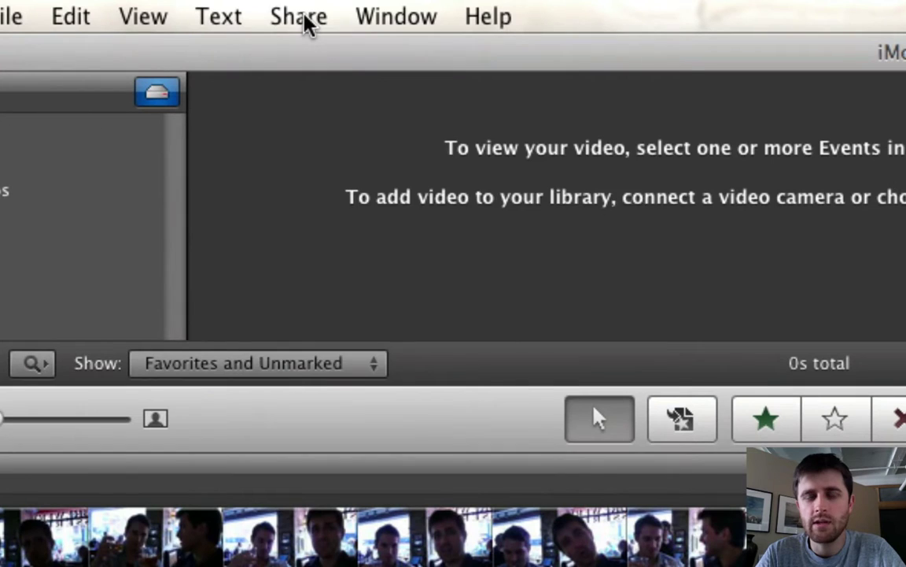
left_click(309, 24)
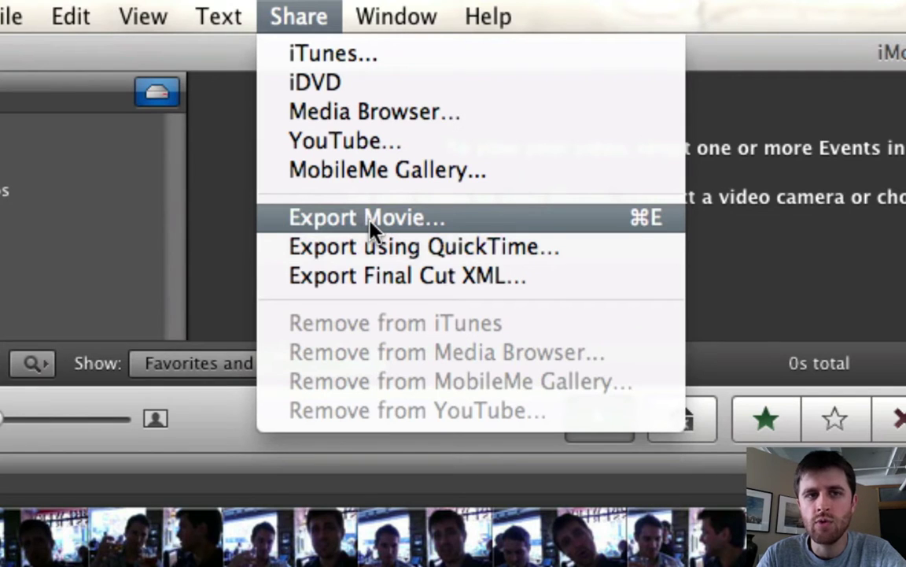
left_click(391, 256)
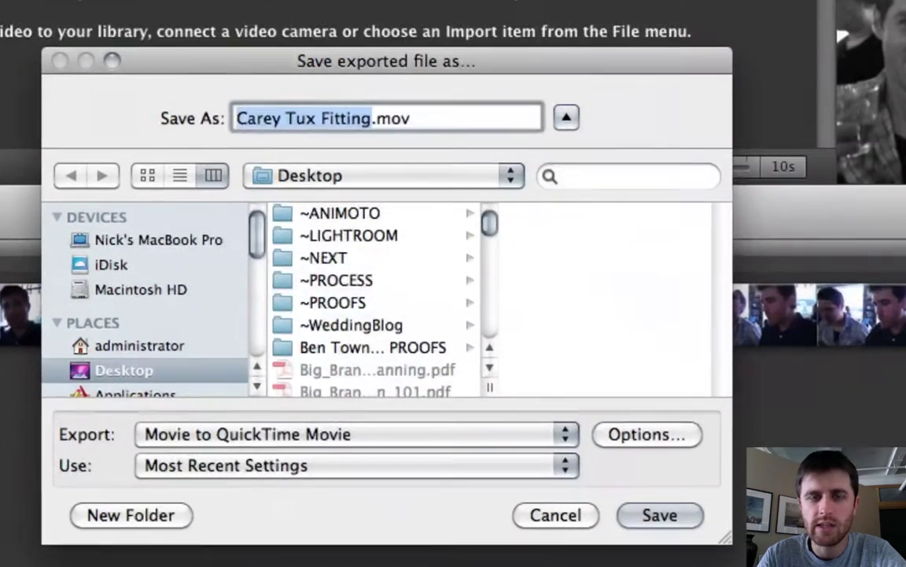
Set export video to H.264, best multi-pass quality, restricted to 5000 kbits/sec.
left_click(621, 439)
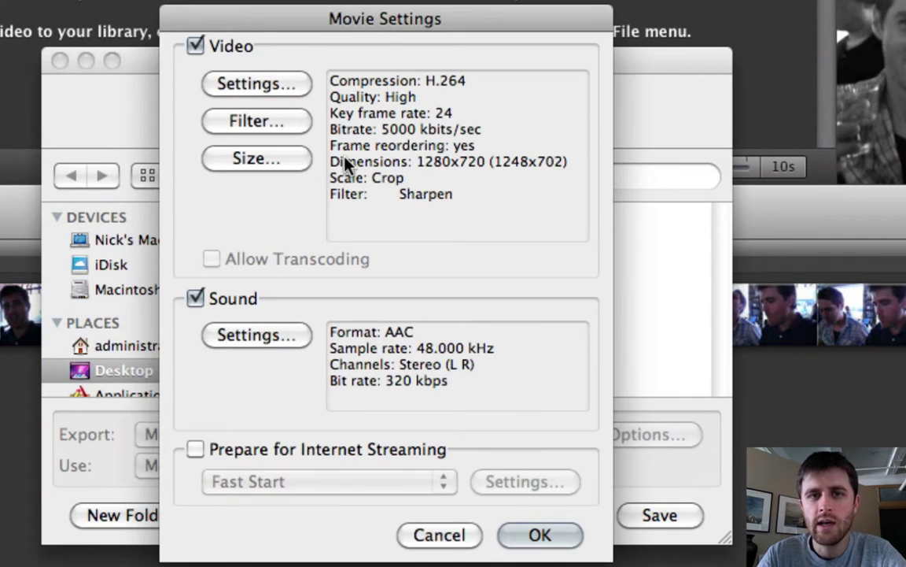
left_click(258, 85)
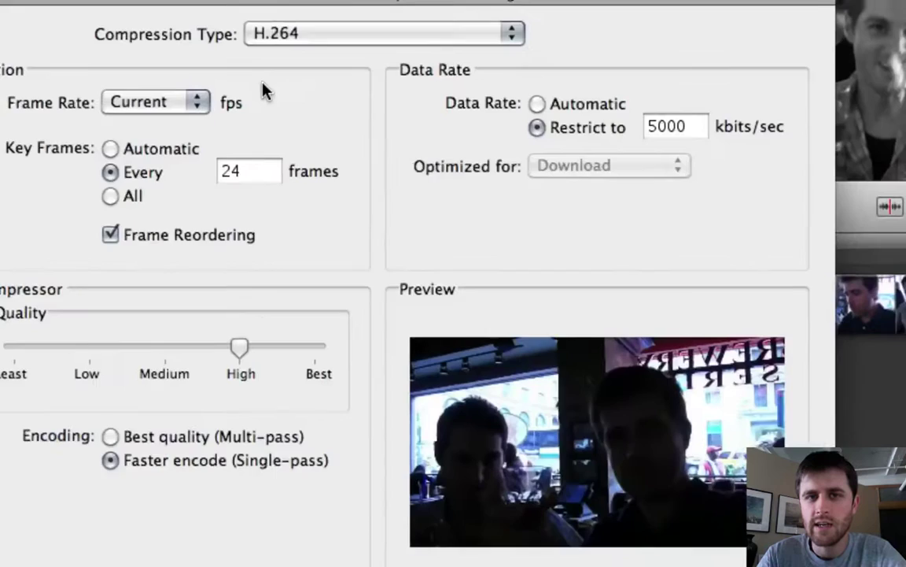
left_click(294, 52)
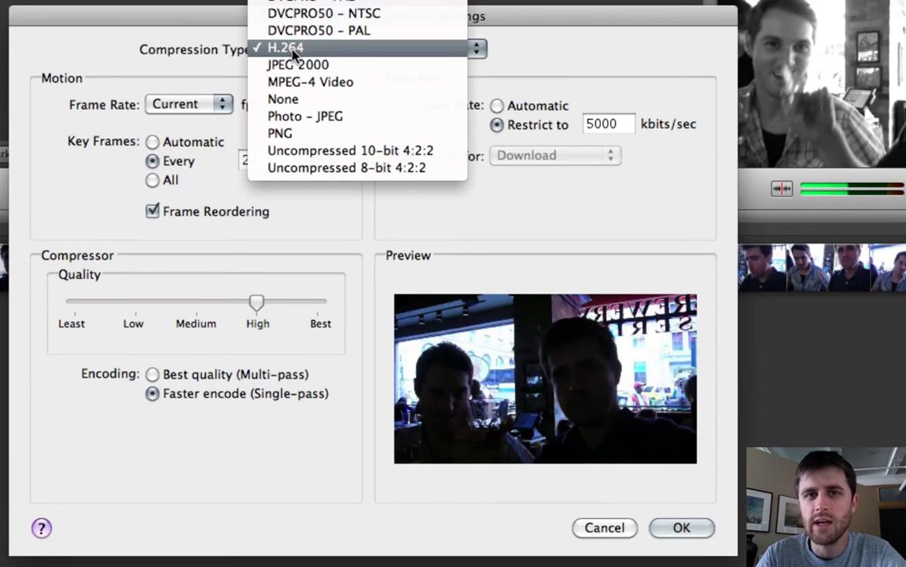
left_click(322, 49)
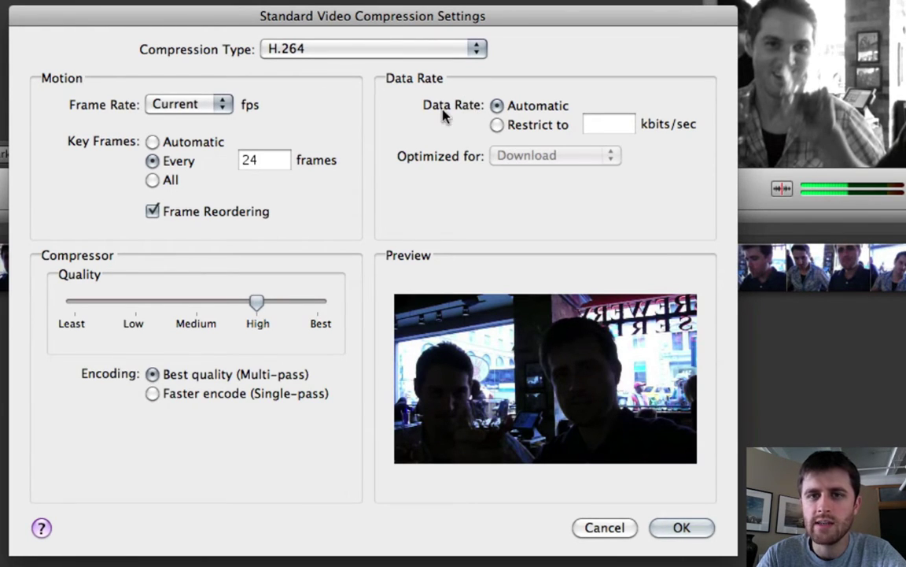
left_click(497, 126)
left_click(599, 127)
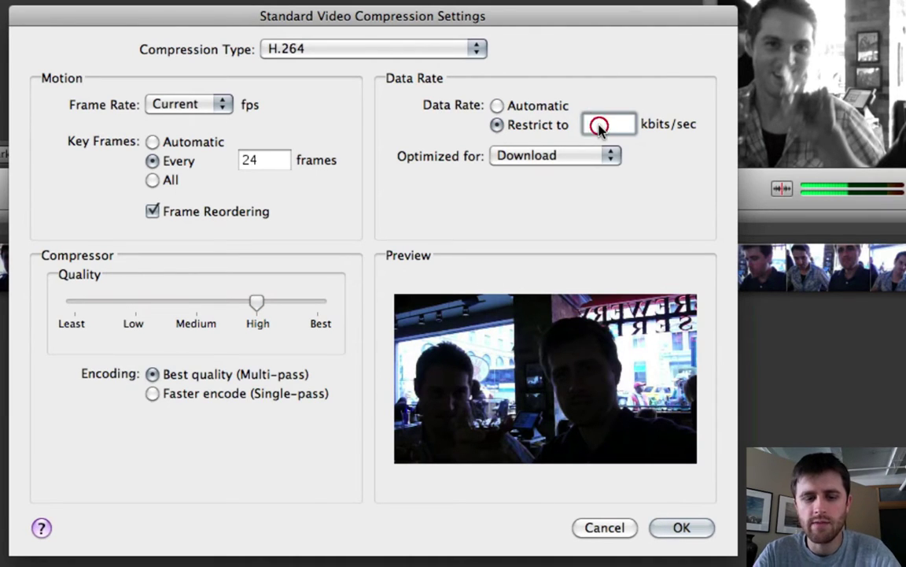
type("5000")
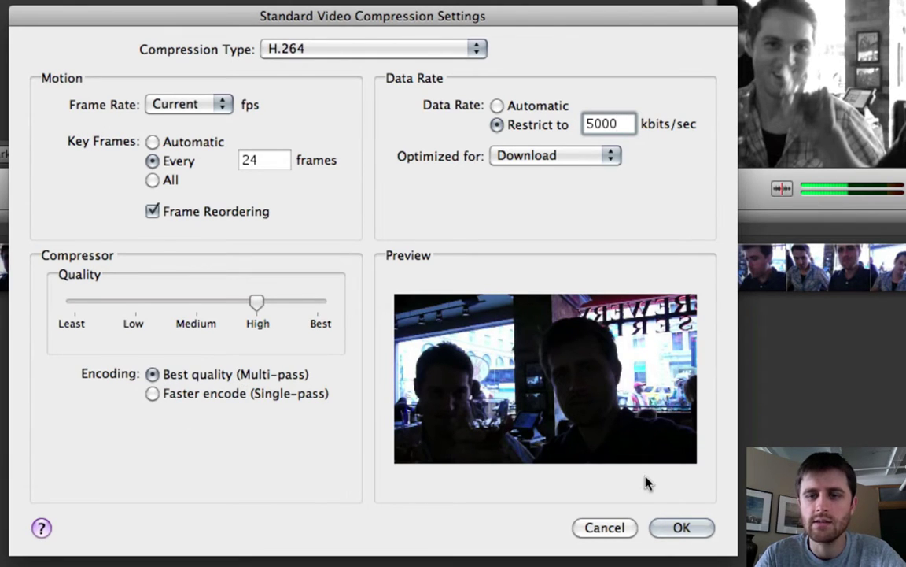
Accept the compression settings and keep the Sharpen filter at 1 – least.
left_click(678, 528)
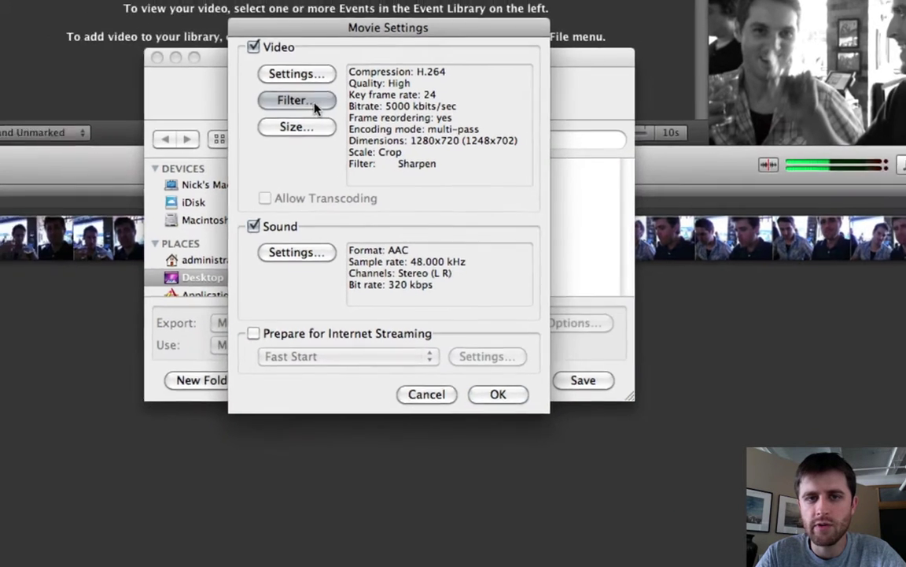
left_click(313, 108)
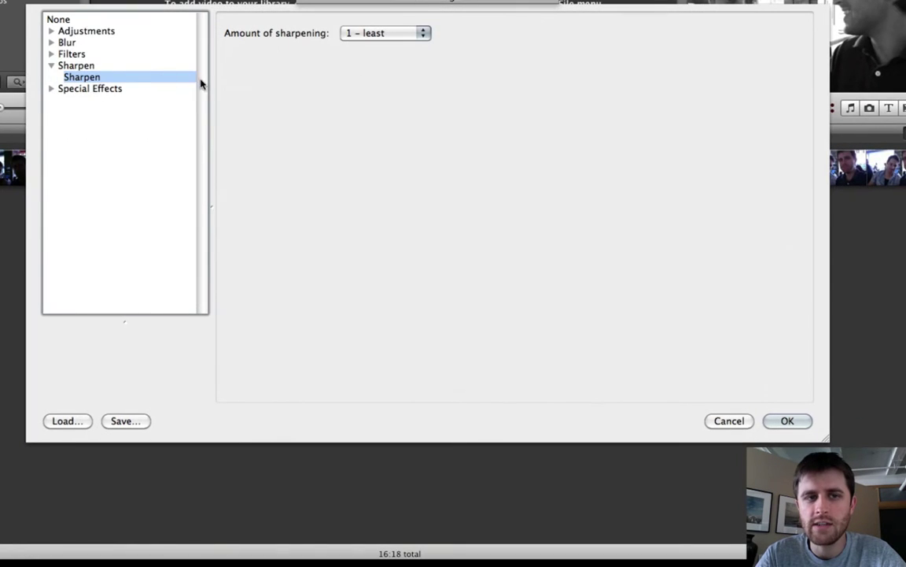
left_click(364, 34)
left_click(367, 33)
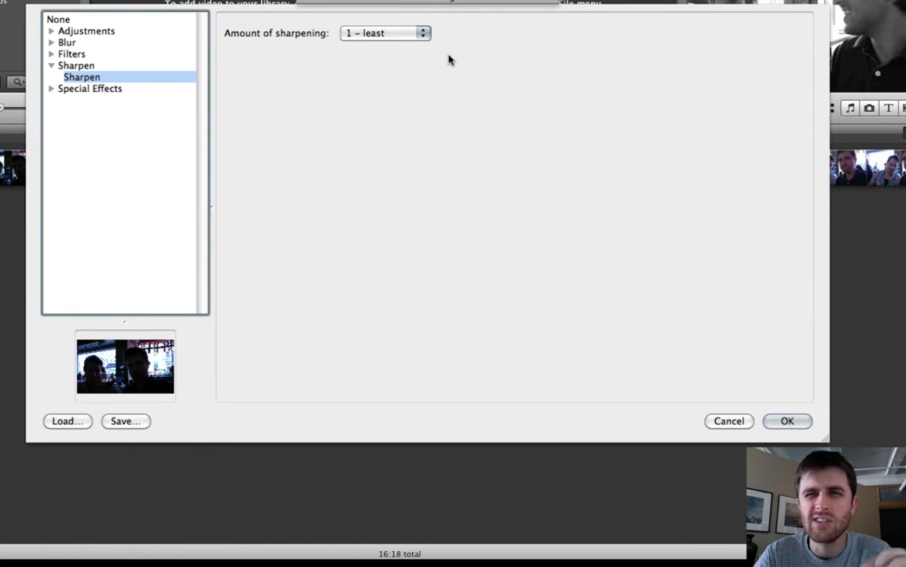
left_click(774, 419)
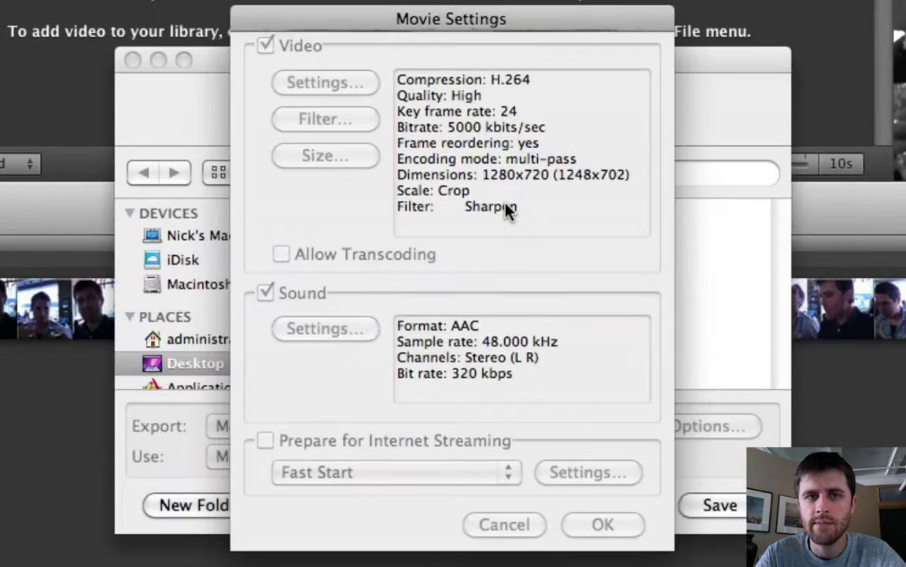
Keep the export size at HD 1280 x 720 16:9 with Crop aspect-ratio handling.
left_click(339, 157)
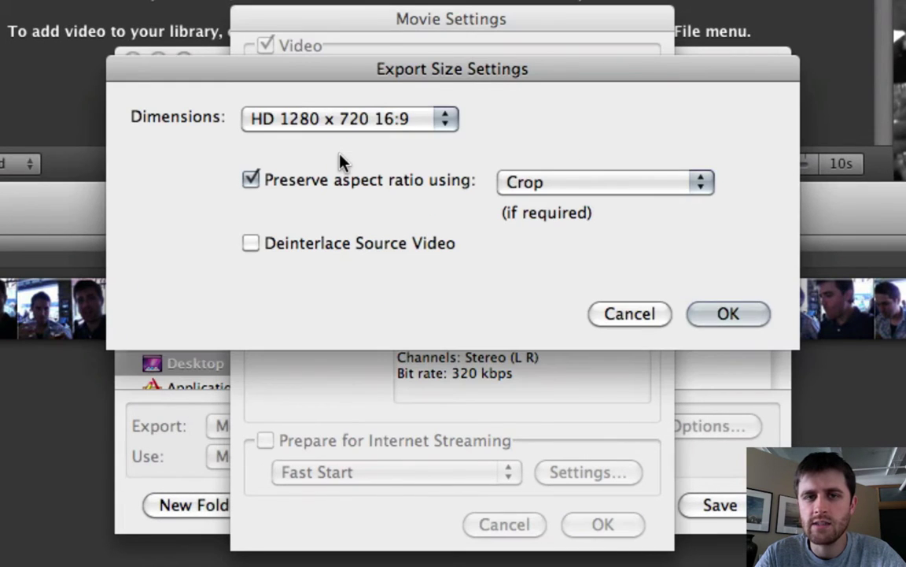
left_click(291, 120)
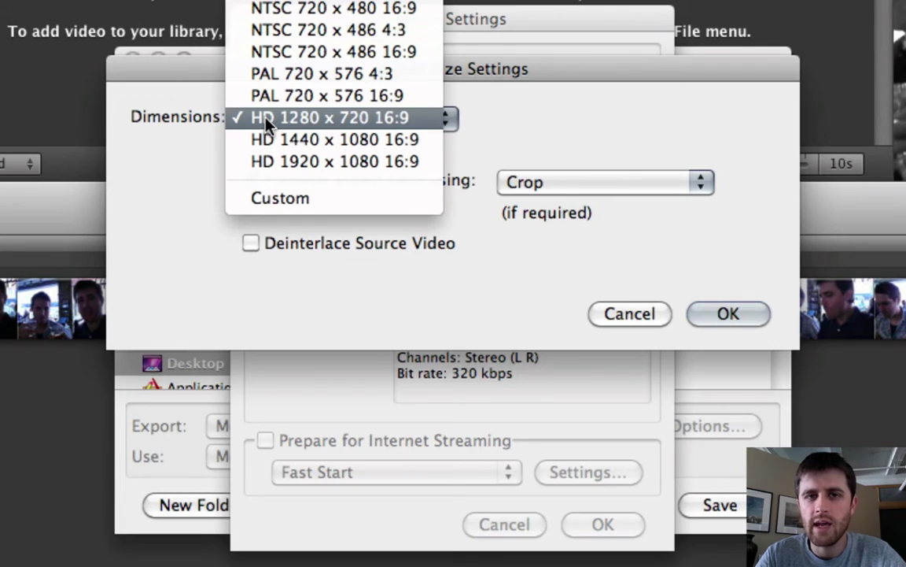
left_click(328, 119)
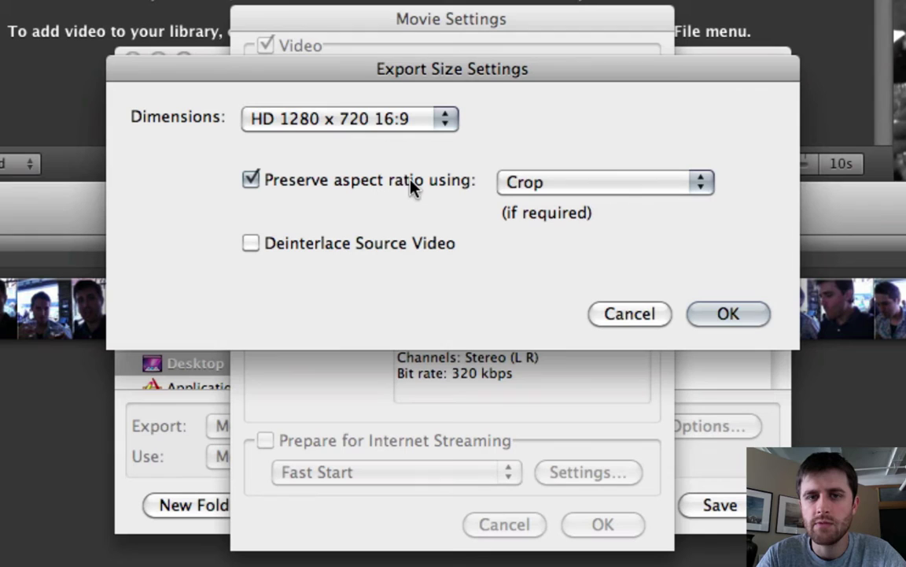
left_click(528, 186)
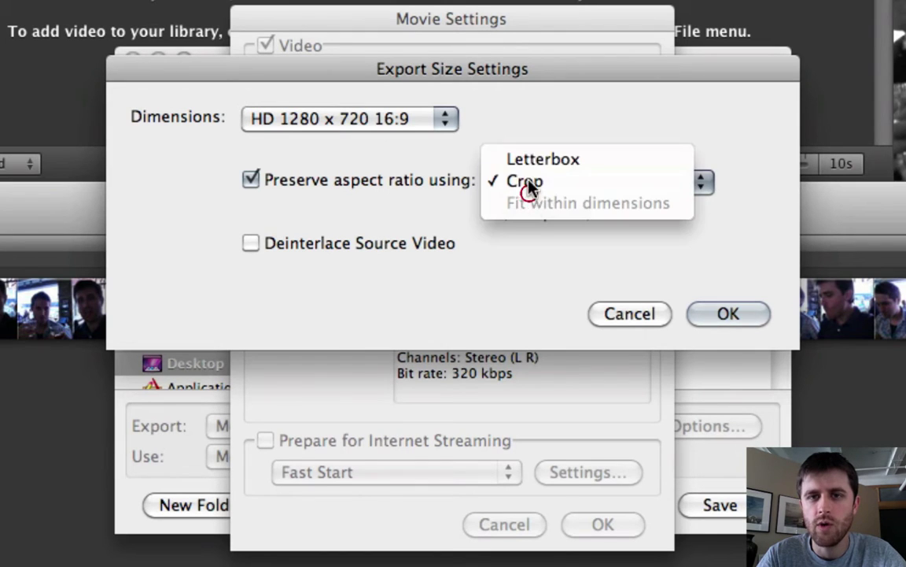
left_click(526, 159)
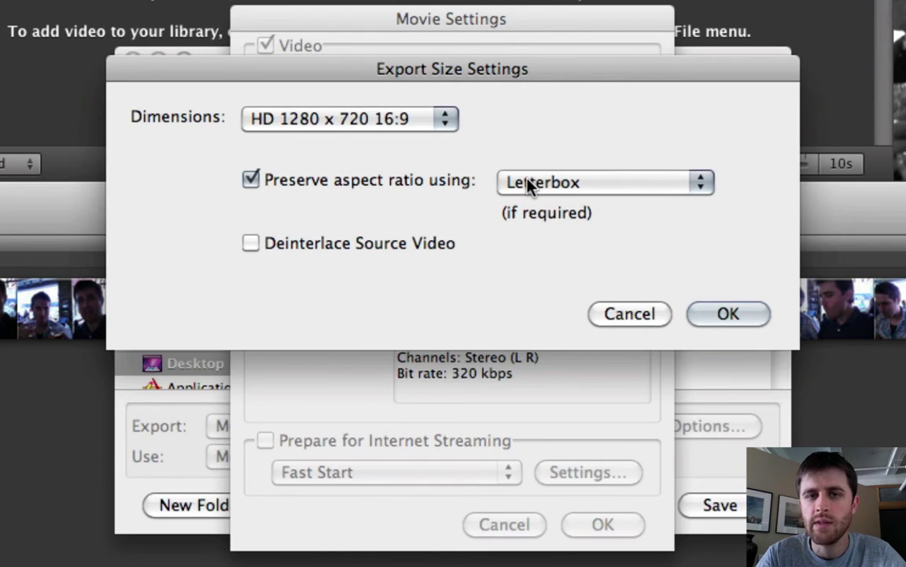
left_click(532, 182)
left_click(529, 203)
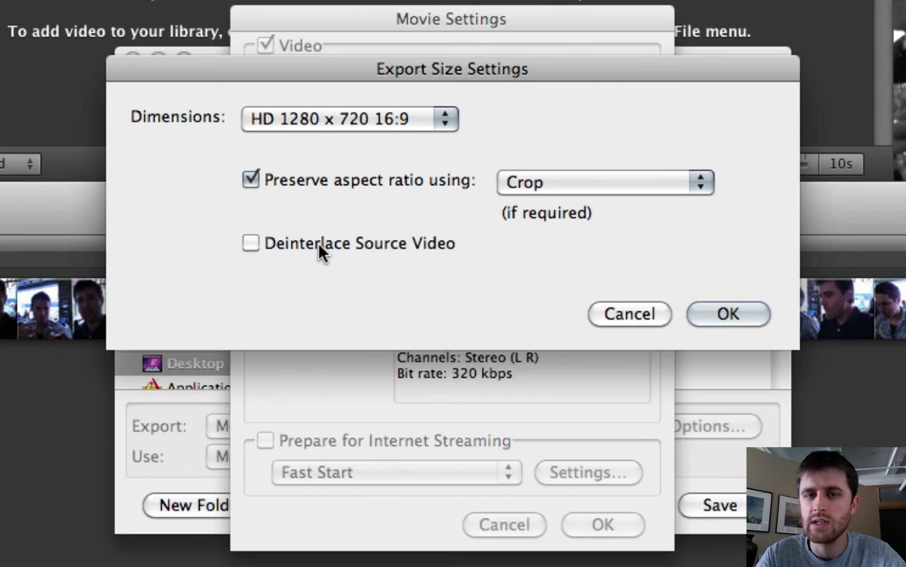
left_click(735, 318)
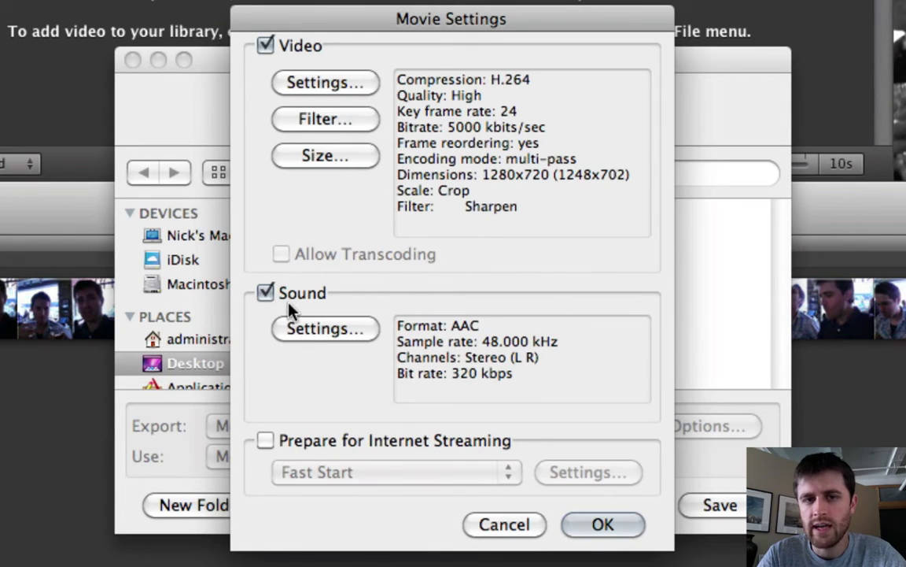
Confirm export sound as AAC stereo, 48.000 kHz, 320 kbps average target bit rate.
left_click(318, 329)
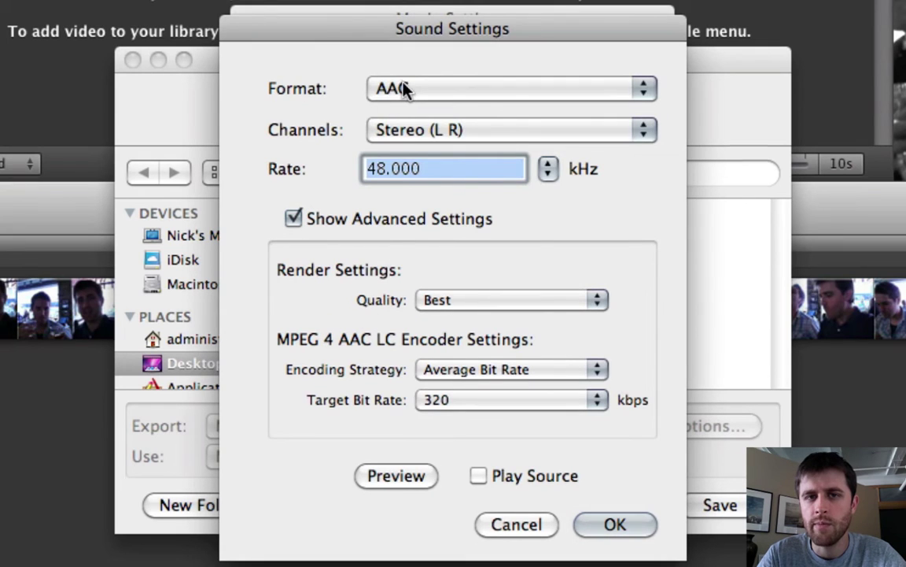
left_click(385, 89)
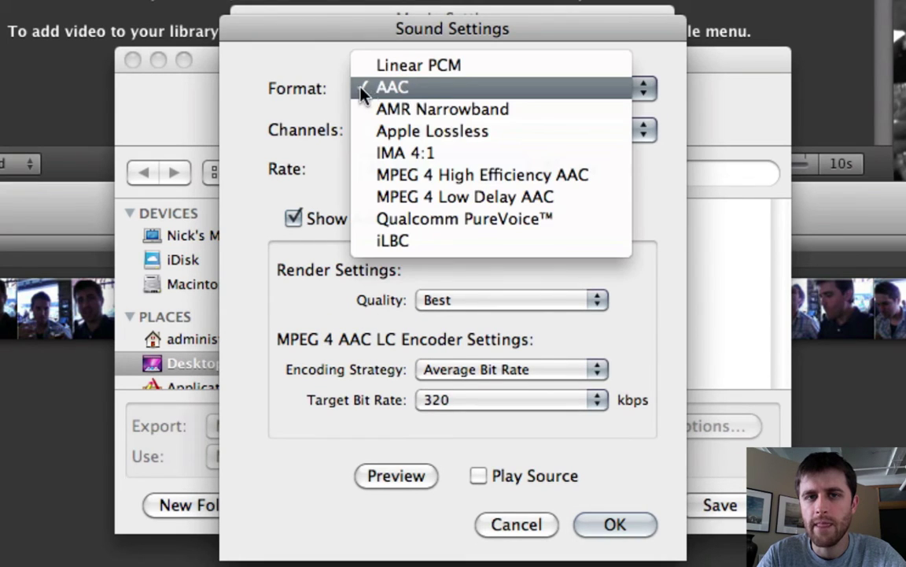
left_click(409, 89)
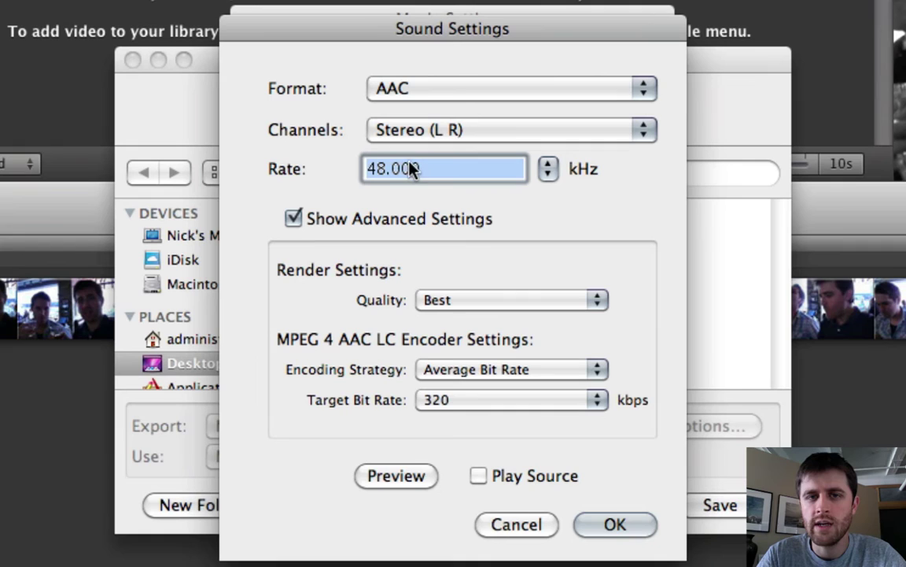
left_click(375, 170)
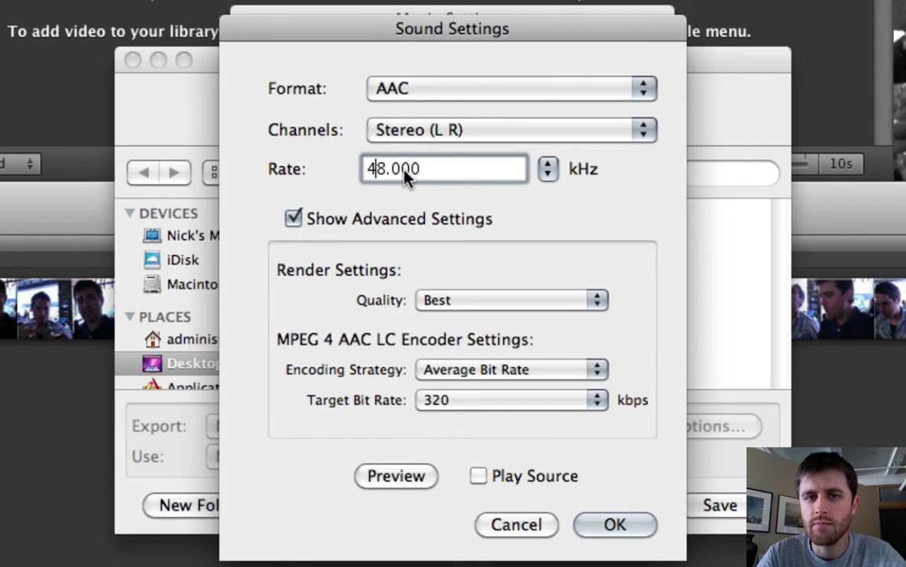
left_click(307, 223)
left_click(308, 224)
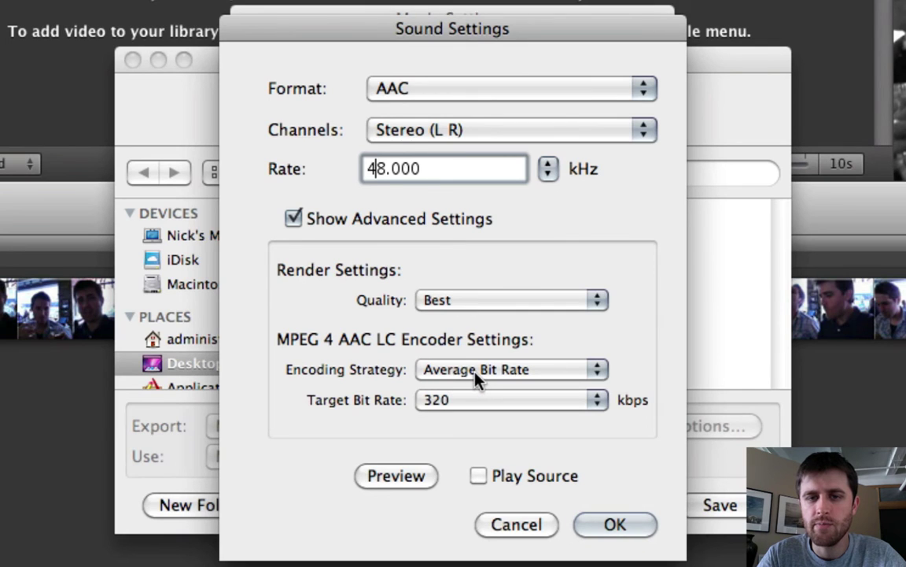
left_click(439, 400)
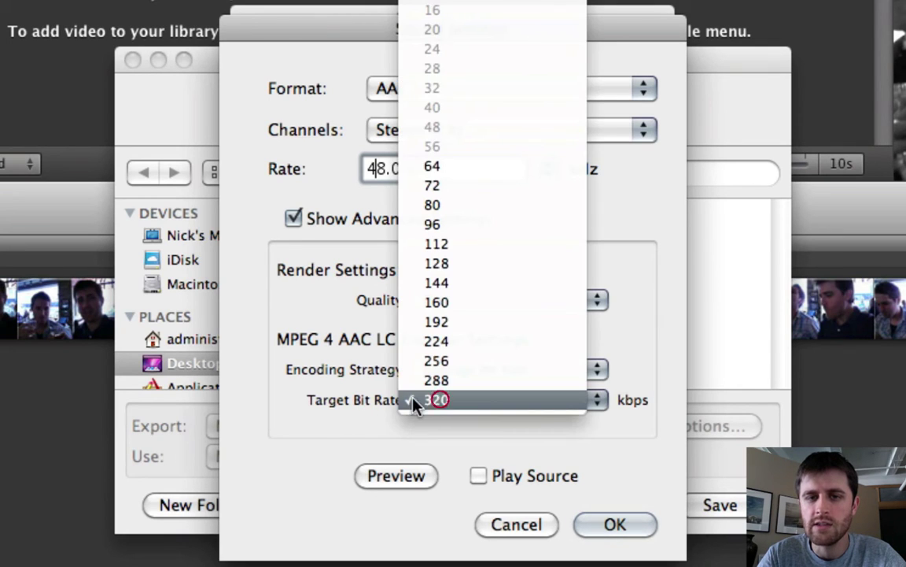
left_click(439, 400)
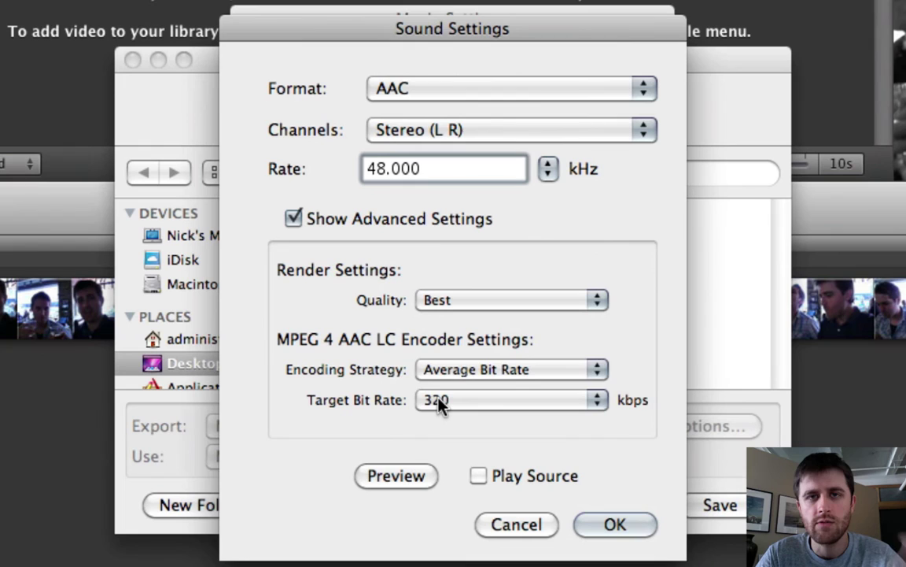
left_click(613, 525)
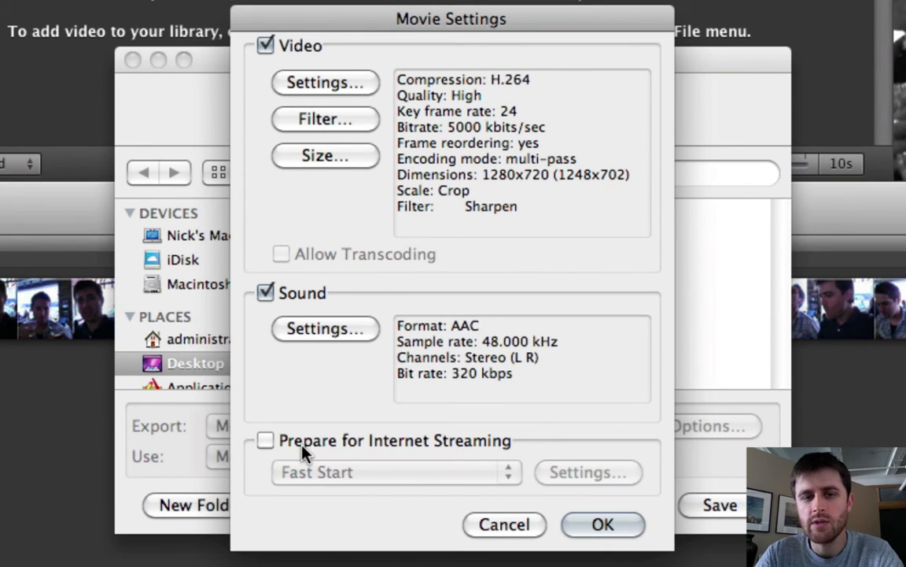
Leave internet streaming unchecked, accept Movie Settings, and save to begin exporting Carey Tux Fitting.mov.
left_click(332, 443)
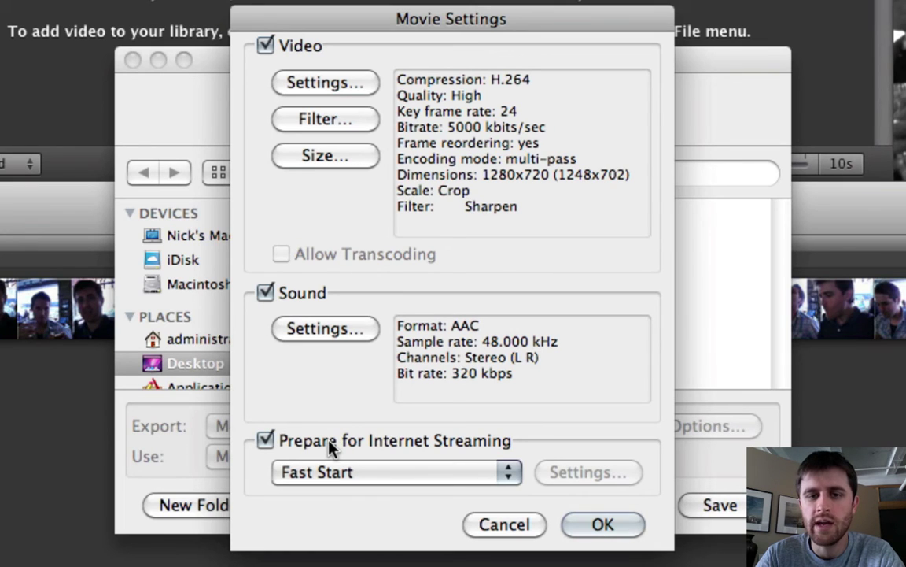
left_click(331, 444)
left_click(598, 527)
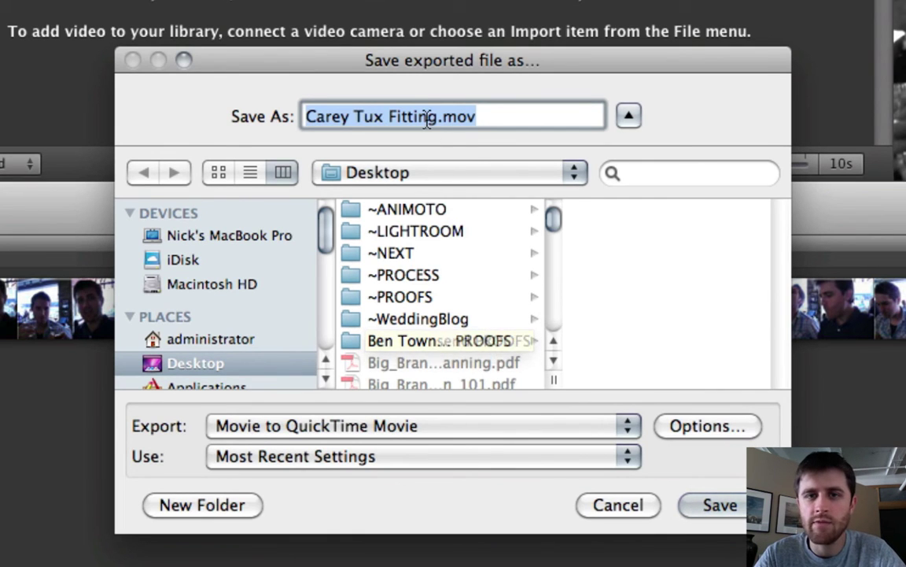
key("Return")
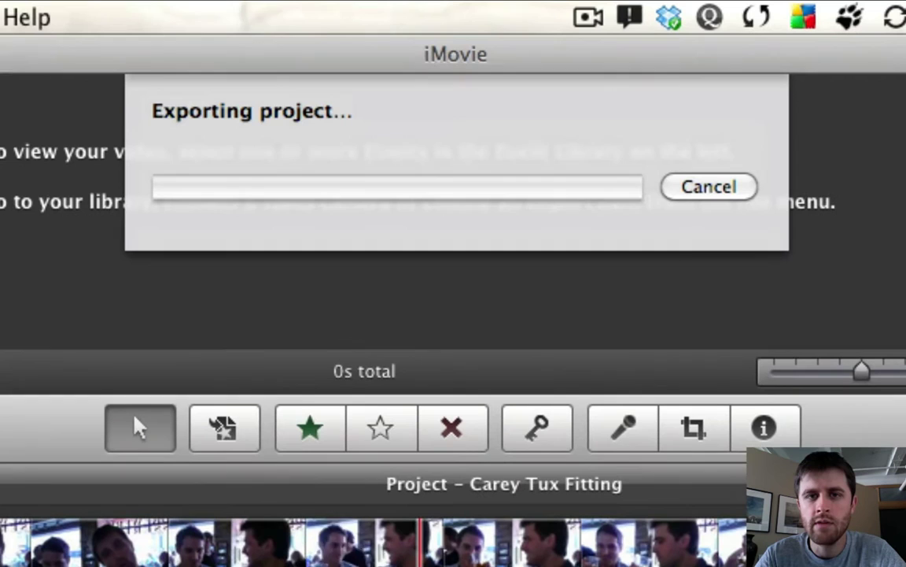